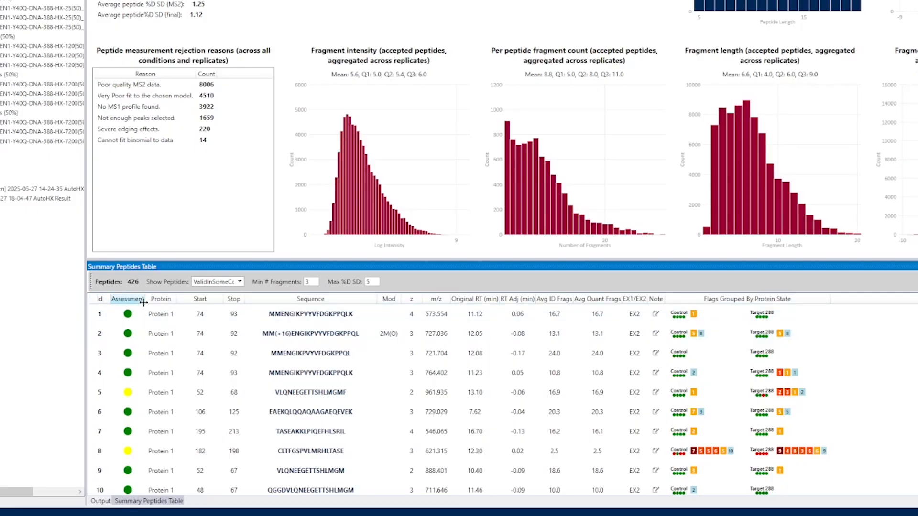
Widen the Assessment column and include the Not valid peptides in the Summary Peptides Table
left_click_drag(148, 294, 159, 294)
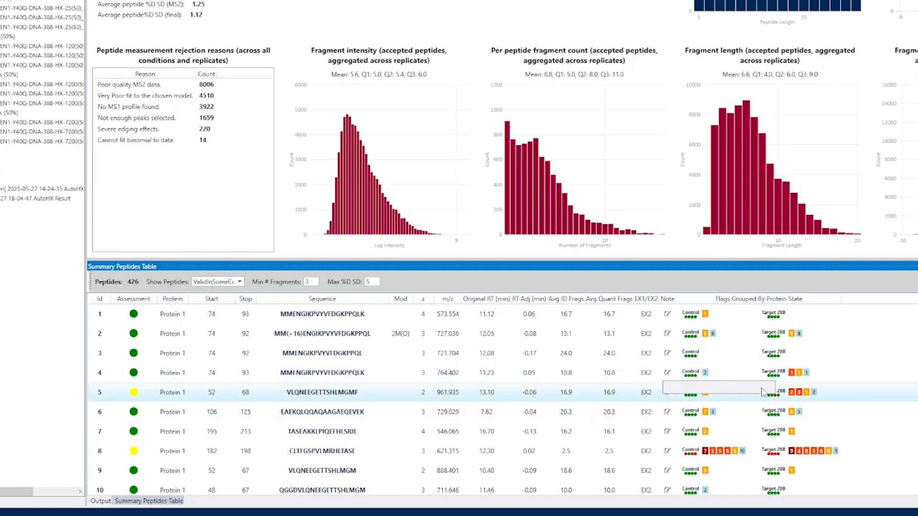
left_click(238, 282)
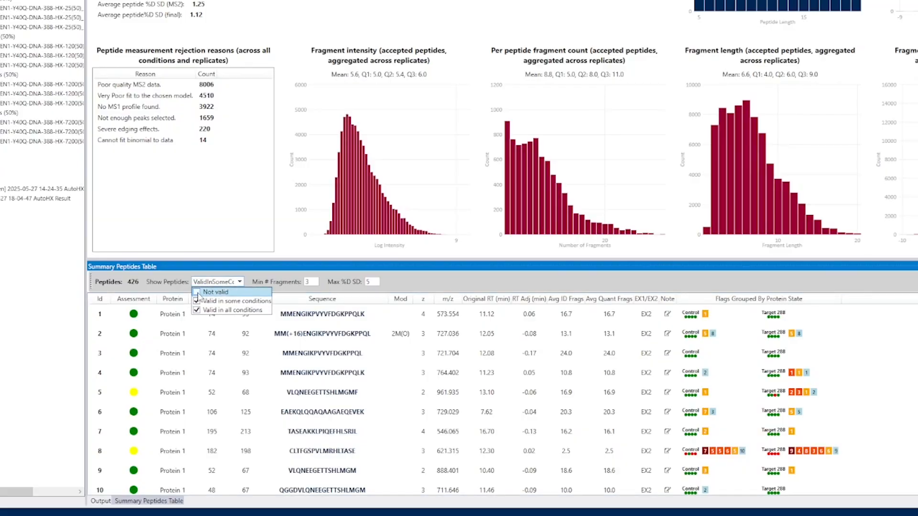
left_click(196, 292)
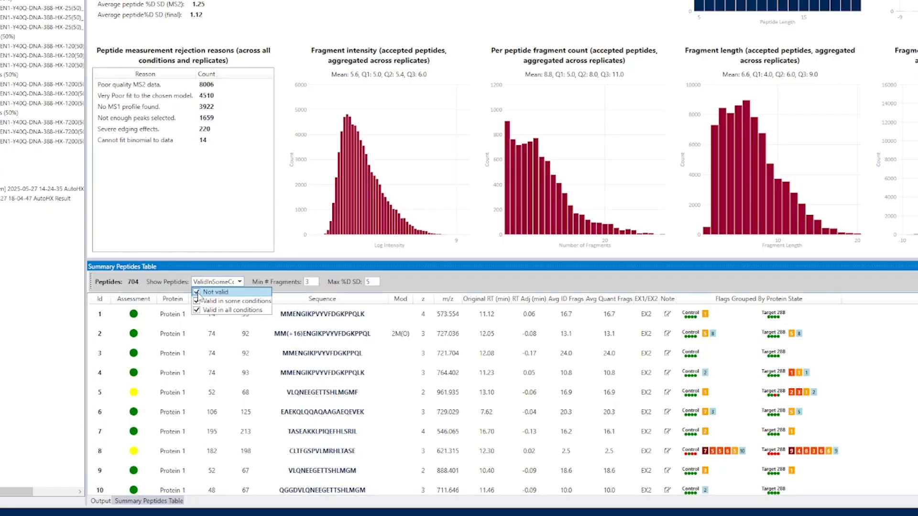
left_click(248, 281)
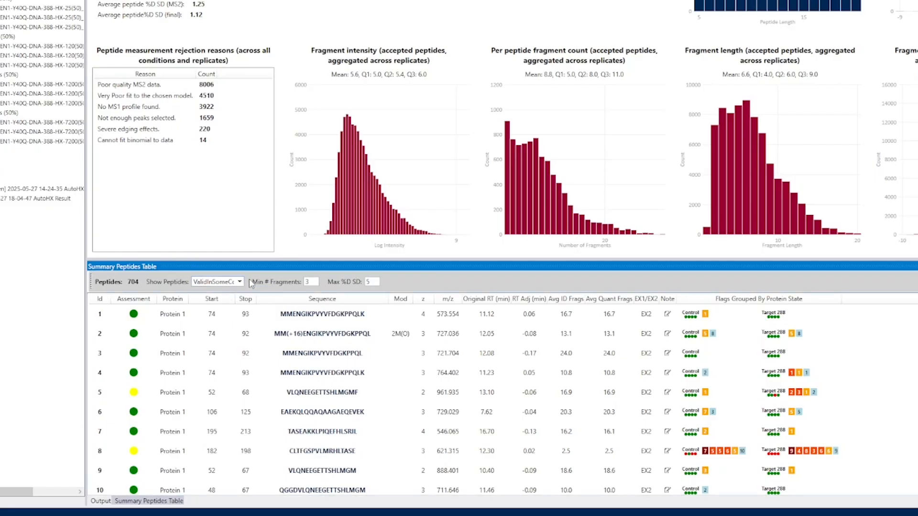
Open the details of red-rated peptide 12, EKQLQQAQAAGAEQEVEK, and check its Control state flags
scroll(231, 363, "down", 2)
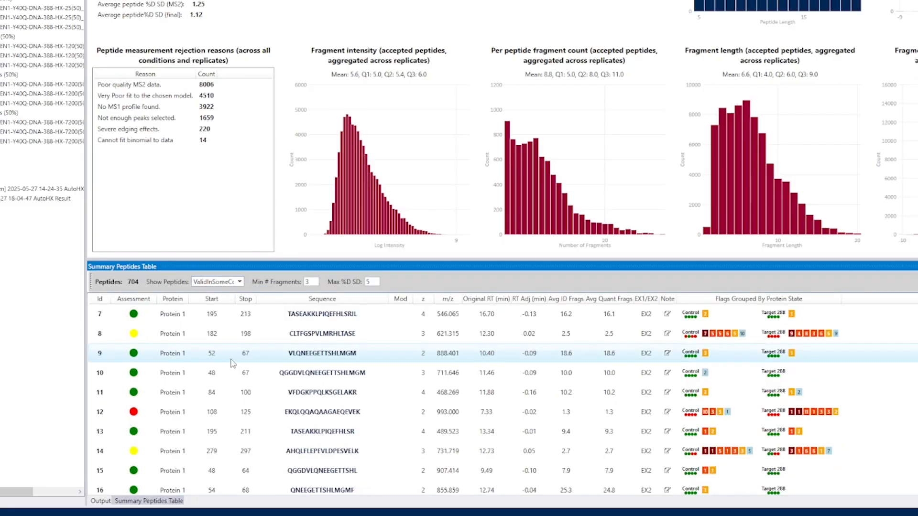
left_click(164, 414)
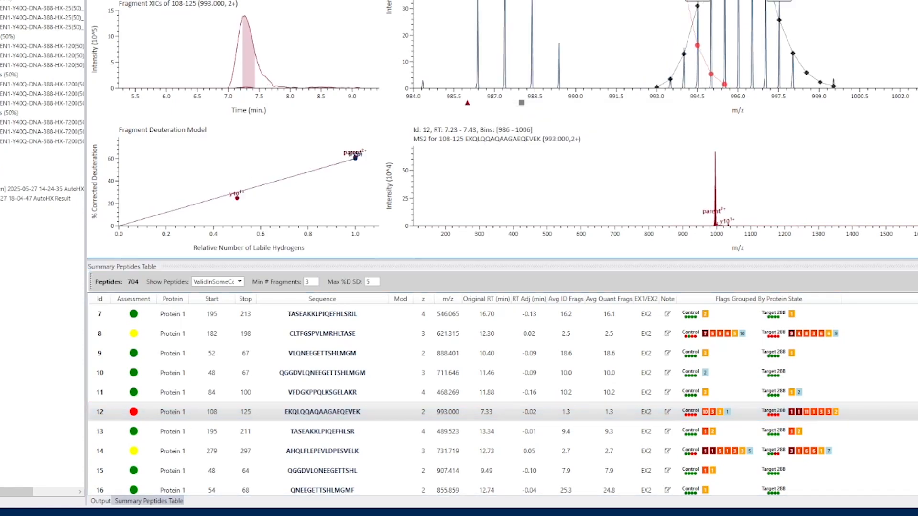
left_click(508, 429)
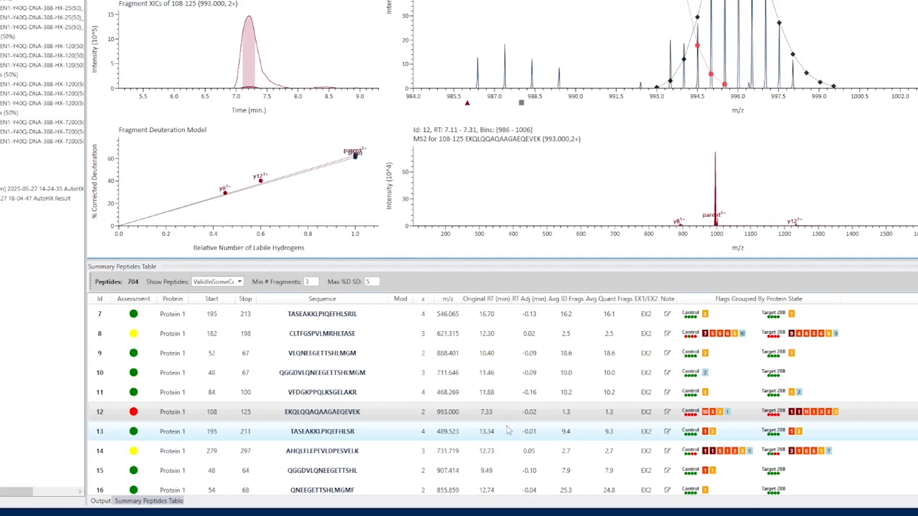
left_click(497, 419)
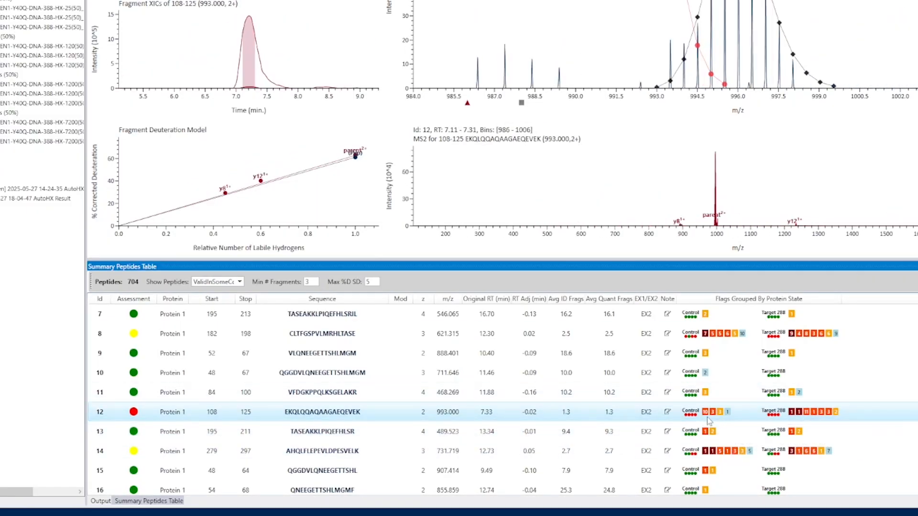
mouse_move(706, 413)
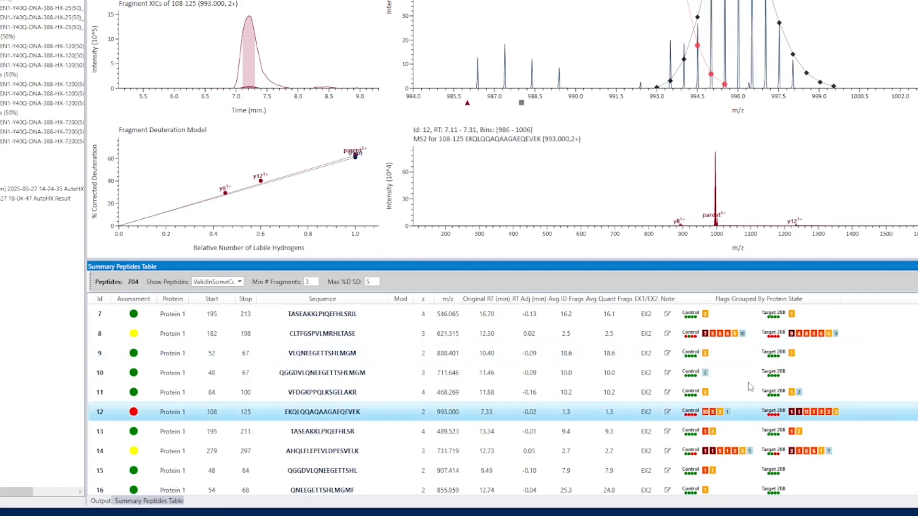
Open the flagged Target 288 replicate of peptide 4 at 1200s from its poor-fit flag and read the run's flag descriptions
scroll(749, 386, "up", 2)
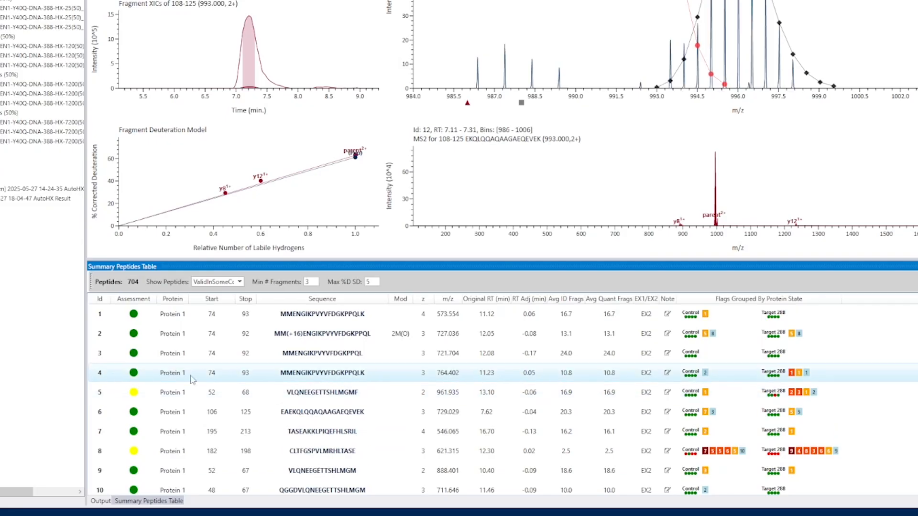
mouse_move(791, 376)
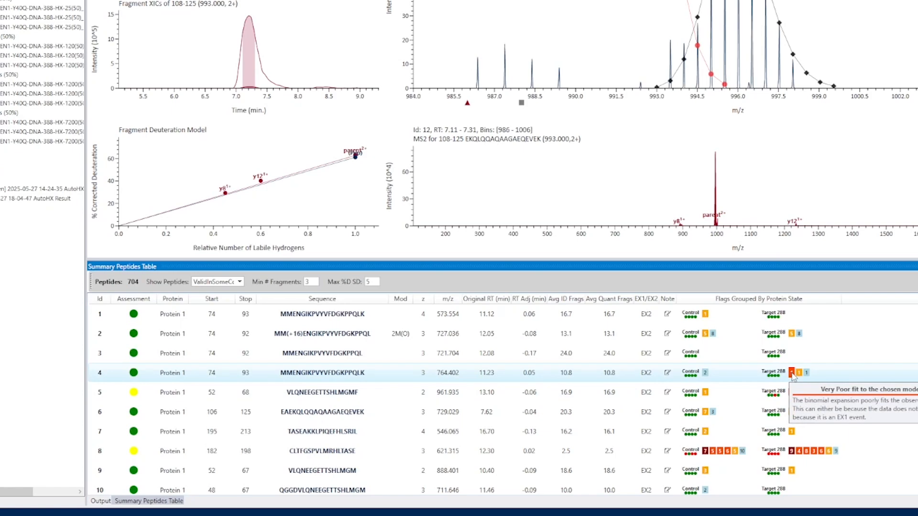
left_click(792, 373)
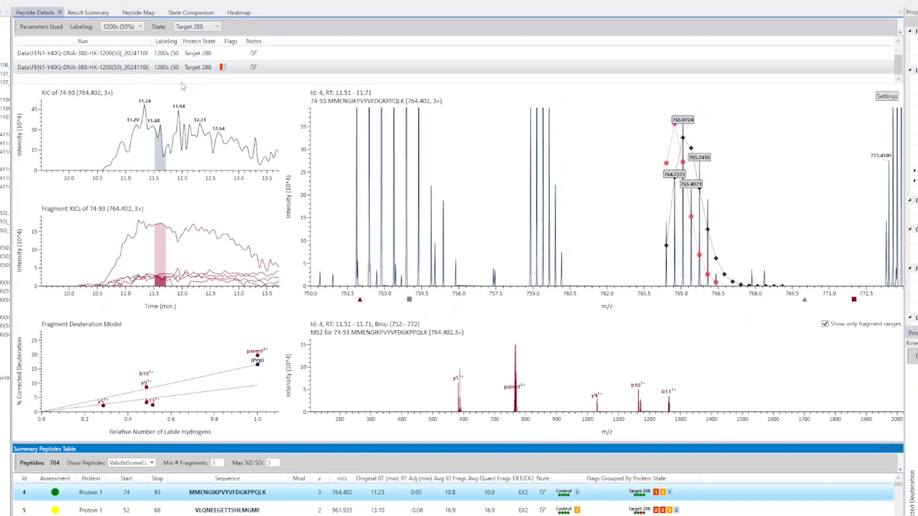
mouse_move(222, 69)
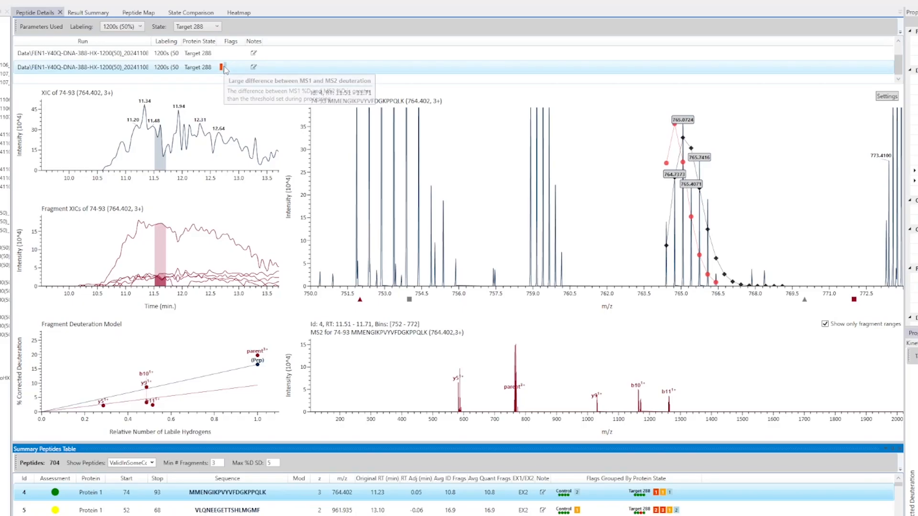
scroll(224, 72, "up", 1)
scroll(222, 74, "down", 1)
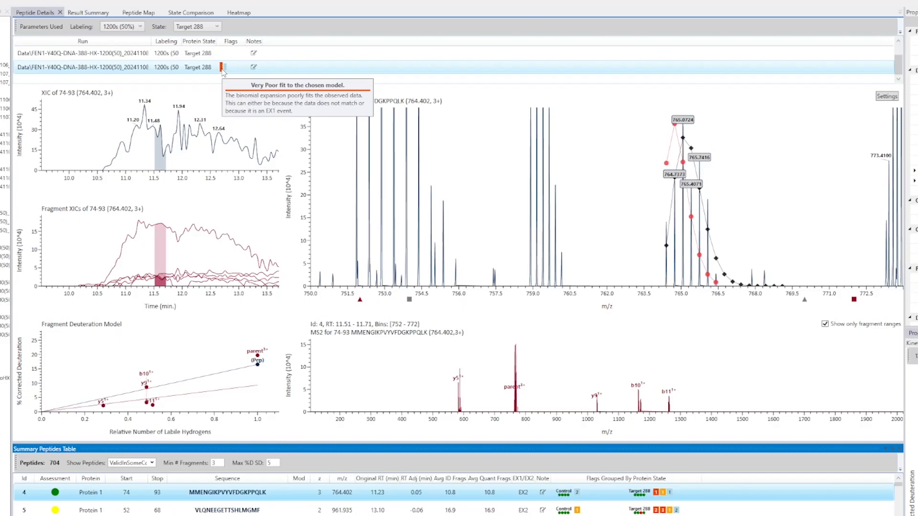
Zoom the peptide 4 MS1 spectrum to about 763.5–767.25 m/z to inspect the isotope fit, and restore the full range
left_click_drag(644, 297, 740, 317)
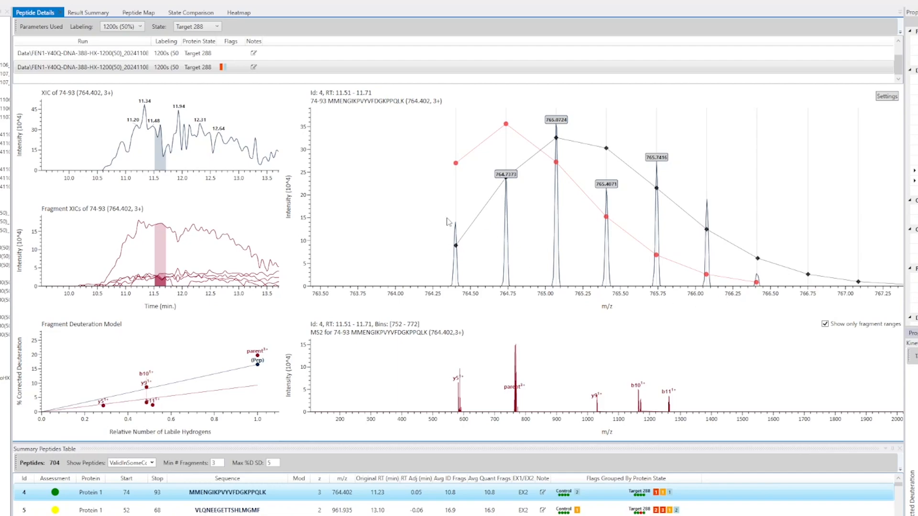
double_click(631, 304)
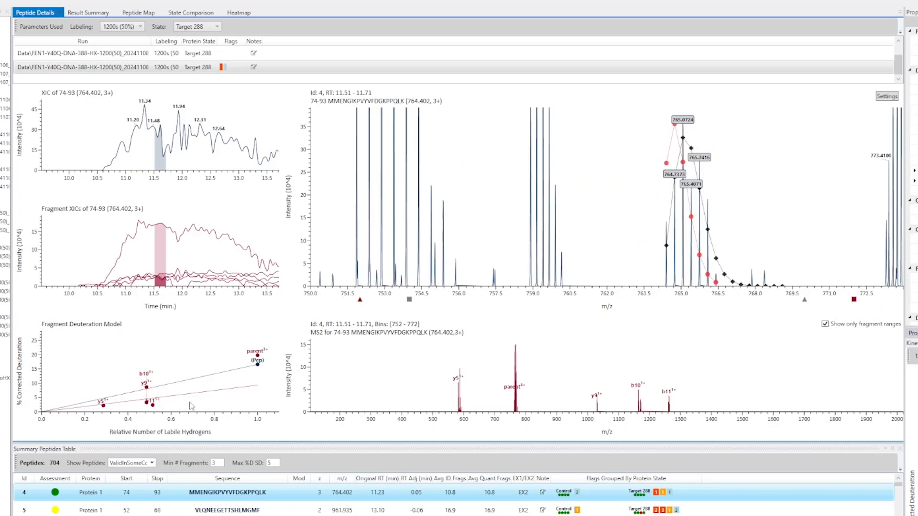
mouse_move(155, 407)
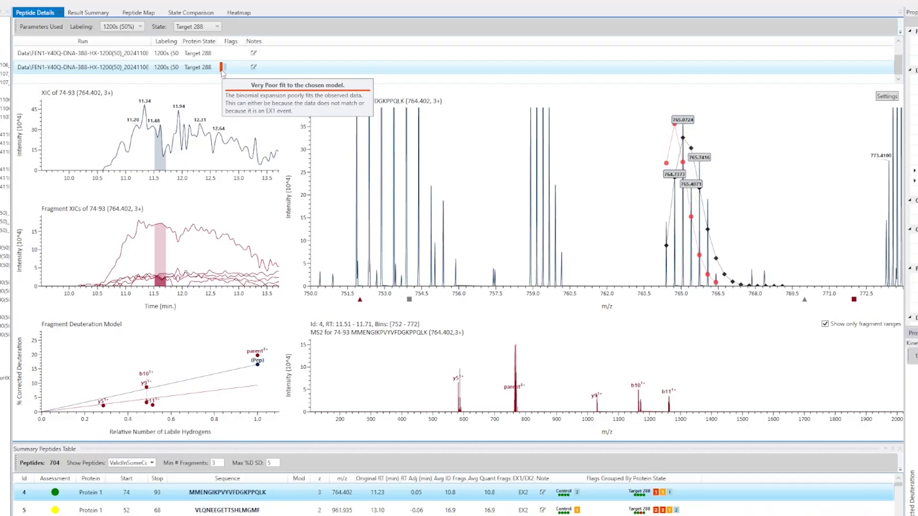
Compare the spectra and fragment deuteration of the two unflagged Target 288 replicates of peptide 4 at 1200s
scroll(233, 73, "up", 1)
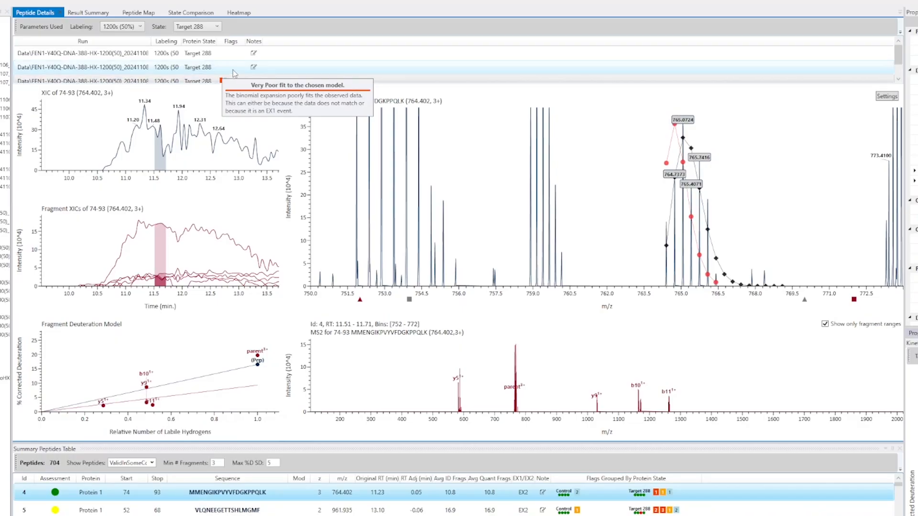
left_click(233, 71)
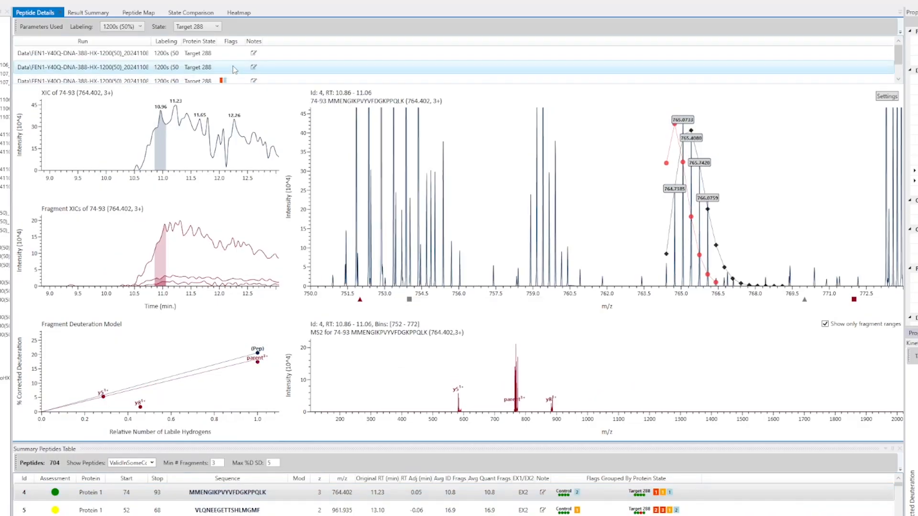
left_click(234, 56)
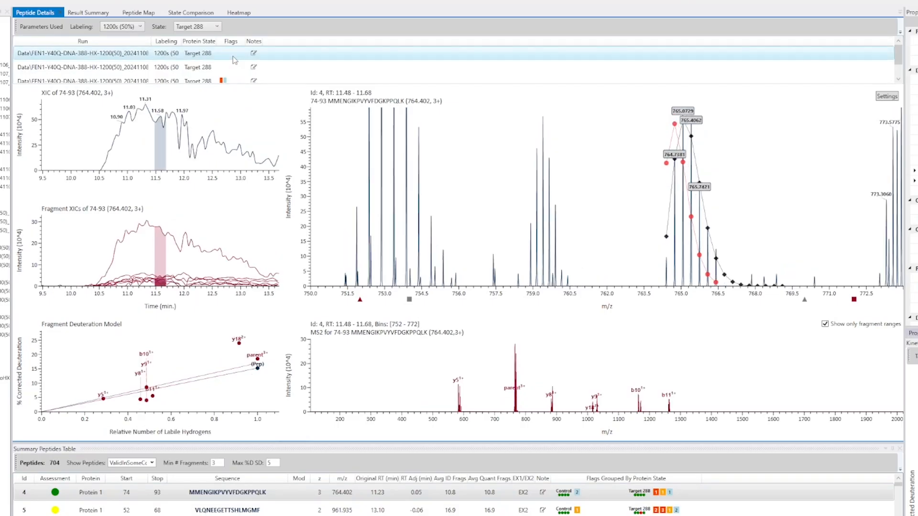
left_click(230, 68)
left_click(231, 54)
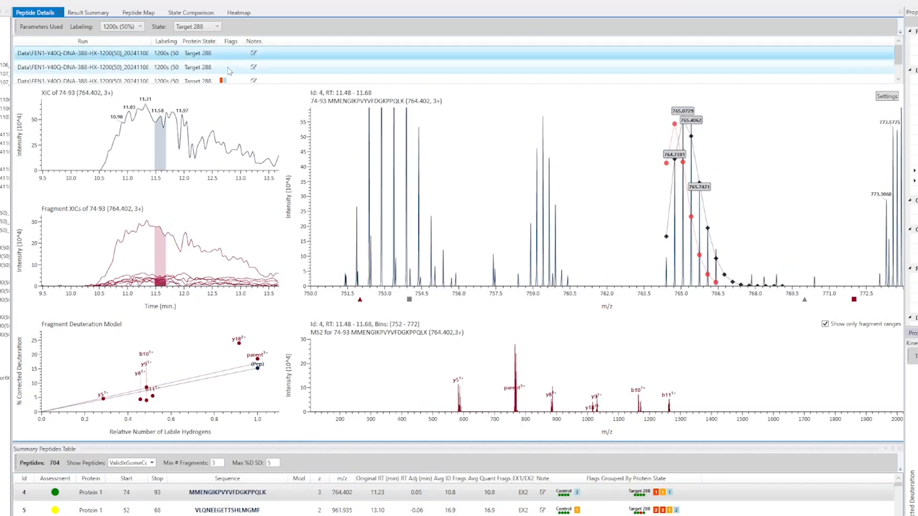
left_click(229, 68)
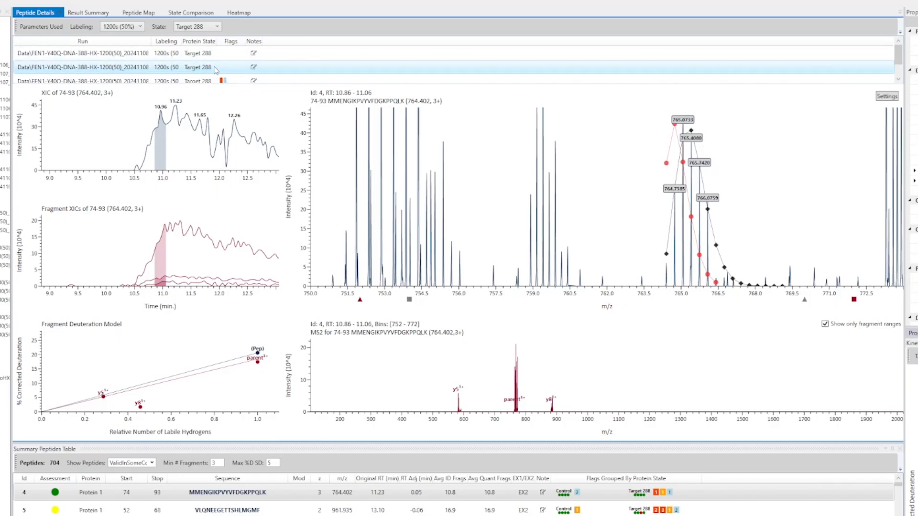
left_click(233, 53)
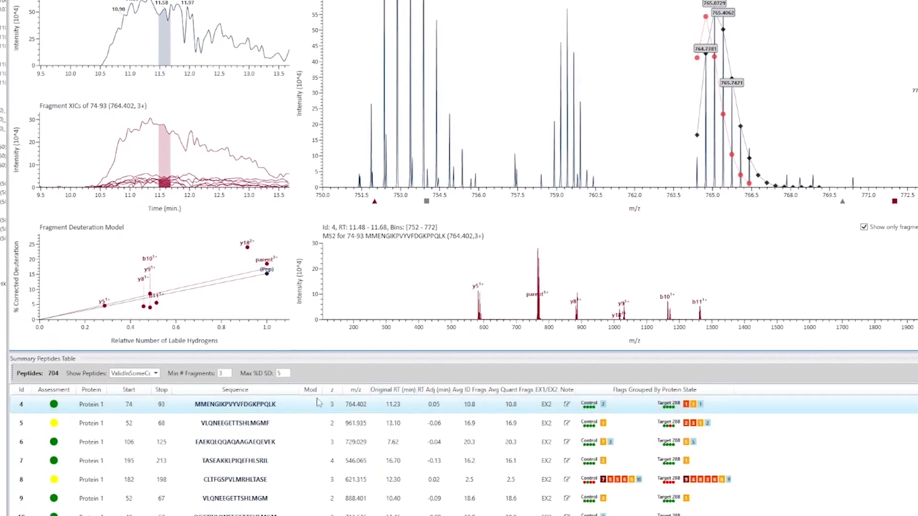
Review the Show Peptides validity options and the Min # Fragments and Max %D SD thresholds, with the State Comparison displayed
left_click(154, 392)
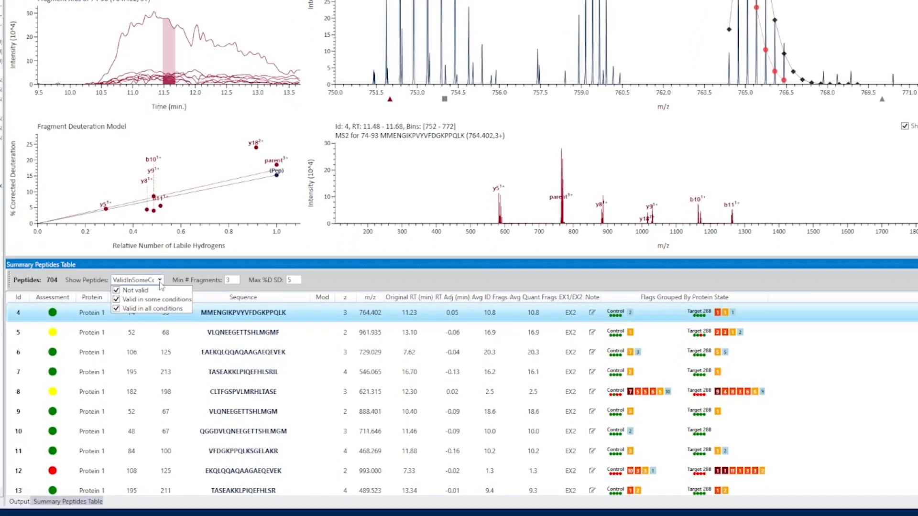
left_click(158, 319)
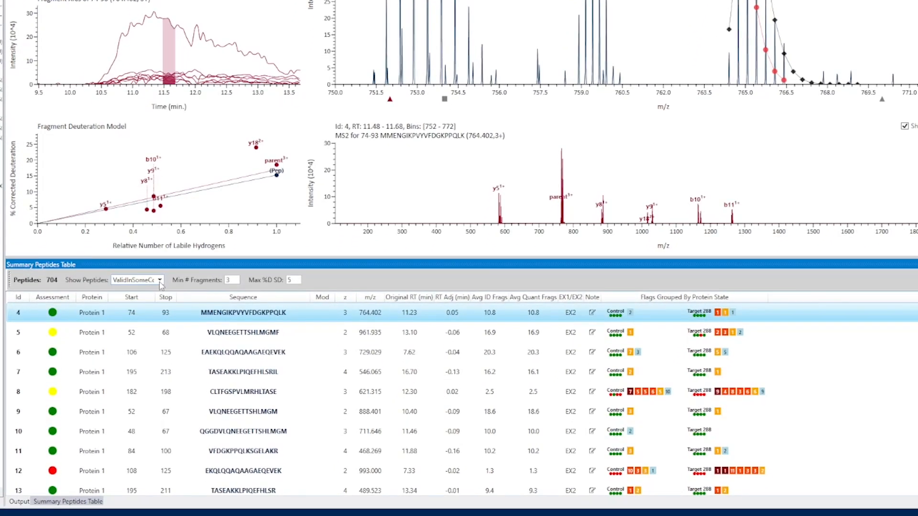
double_click(232, 279)
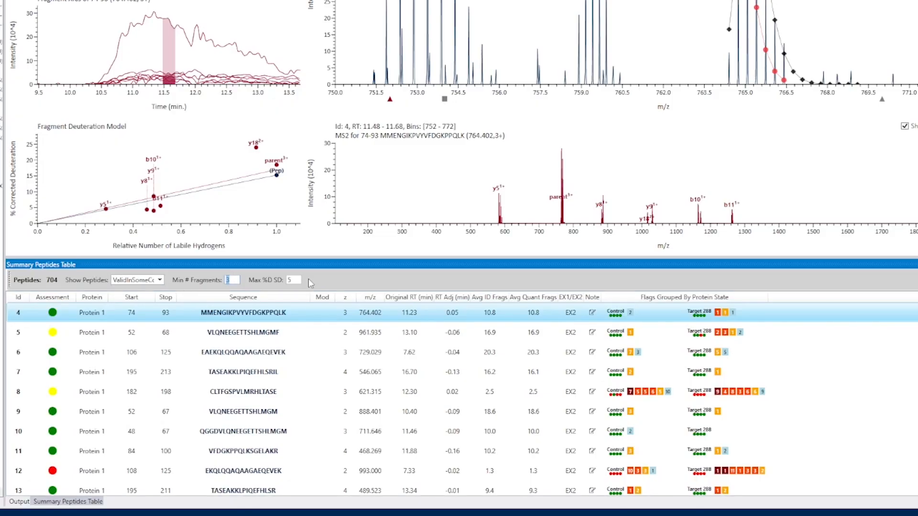
double_click(289, 280)
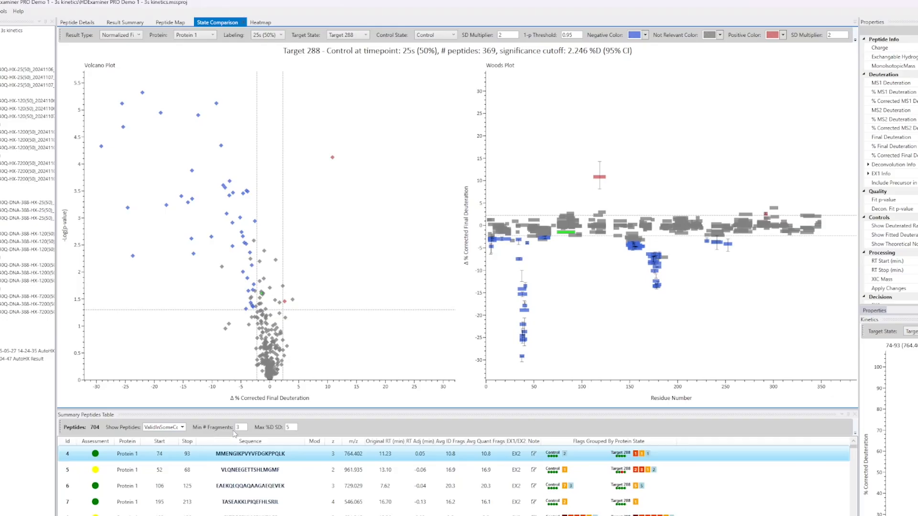
left_click(246, 428)
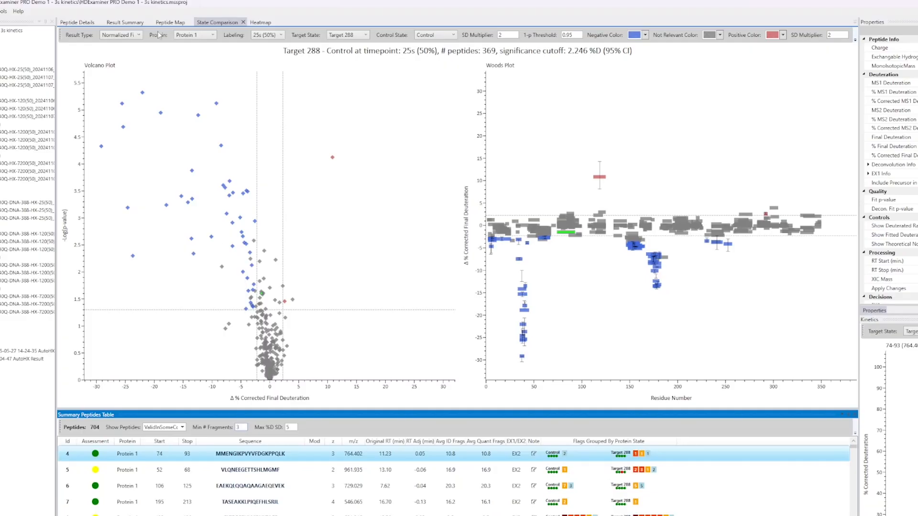
Return to the Peptide Details and inspect the parent and b11 ion spectra in the Fragment Deuteration Model
left_click(77, 22)
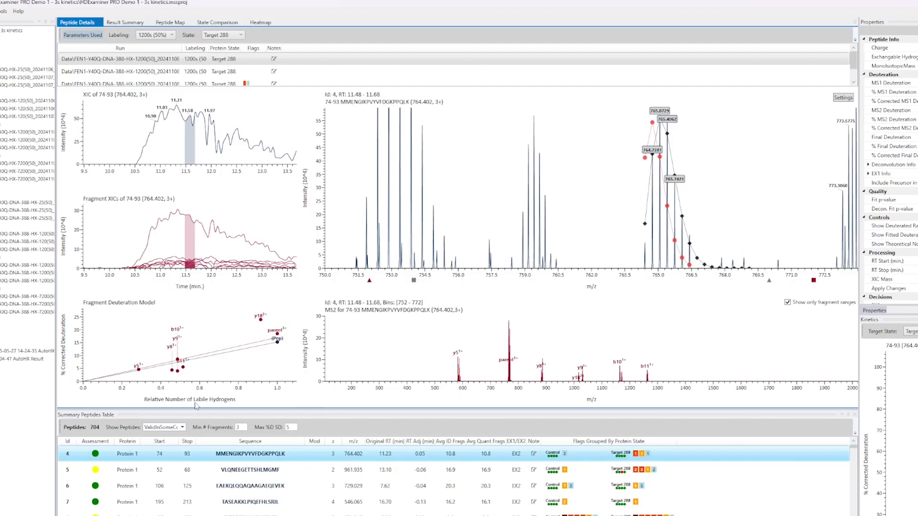
mouse_move(277, 341)
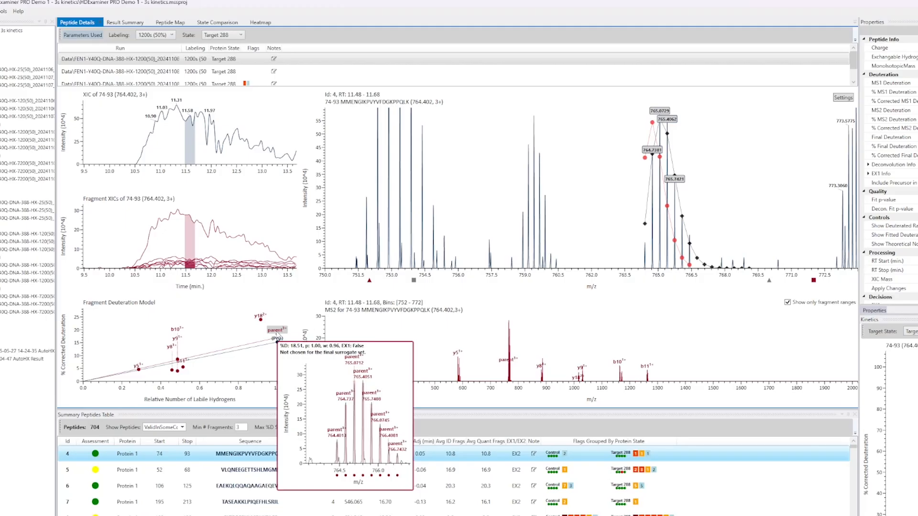
mouse_move(189, 364)
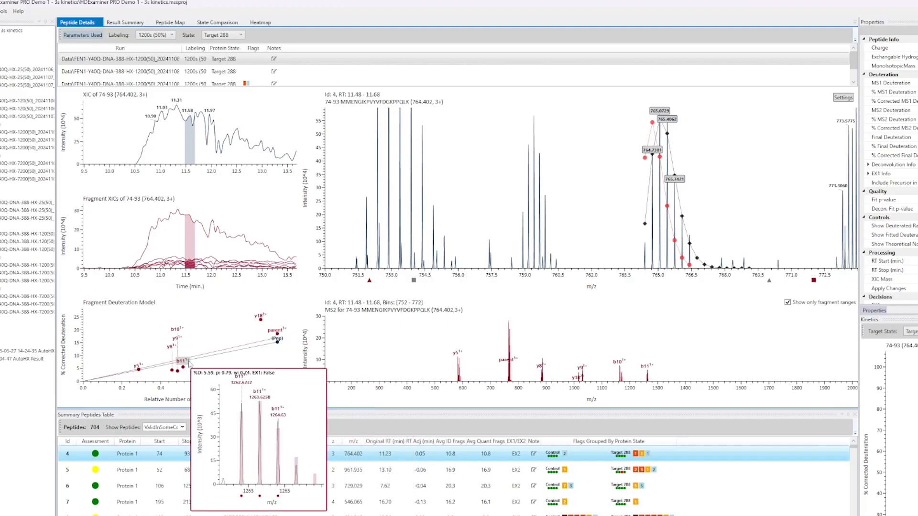
mouse_move(183, 344)
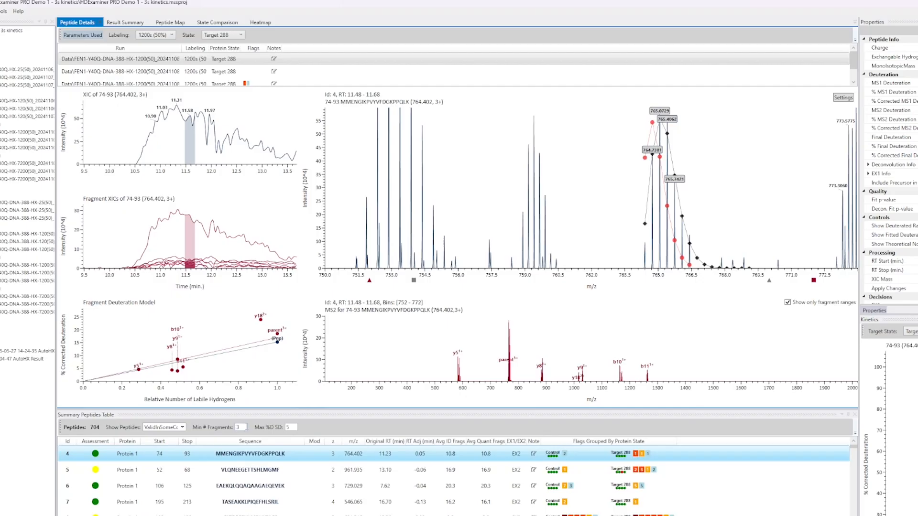
Show the State Comparison plots and set the minimum number of fragments to 5
left_click(245, 427)
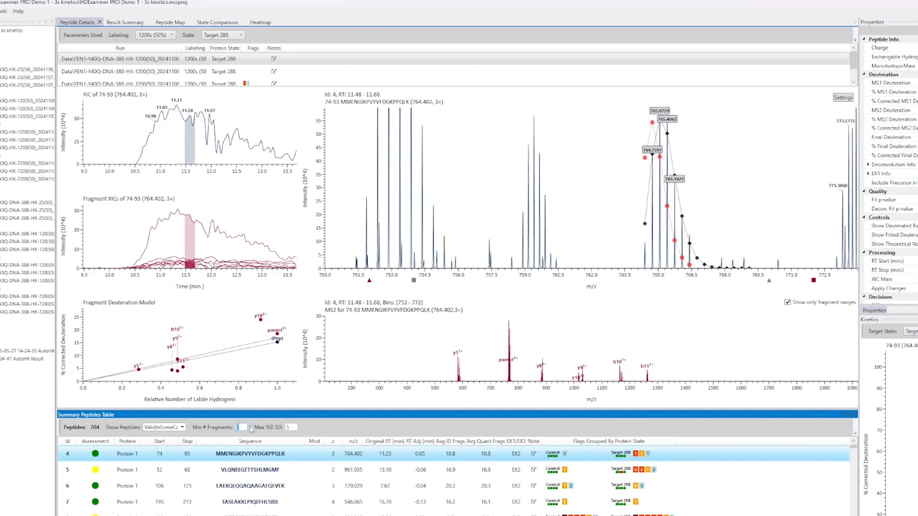
left_click(211, 23)
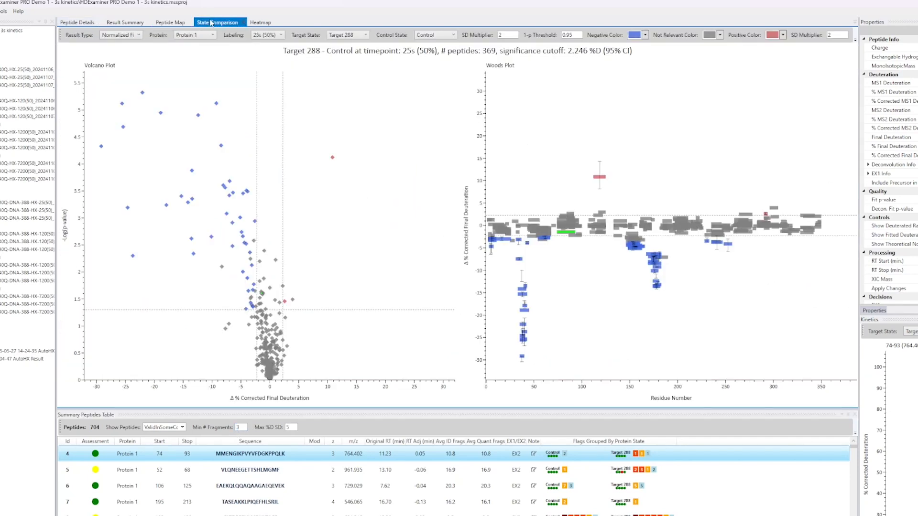
left_click(221, 430)
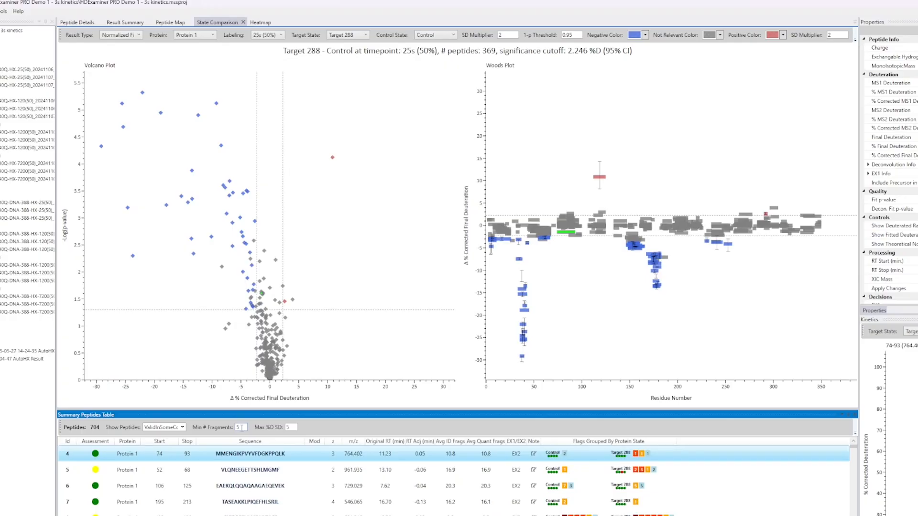
key("Return")
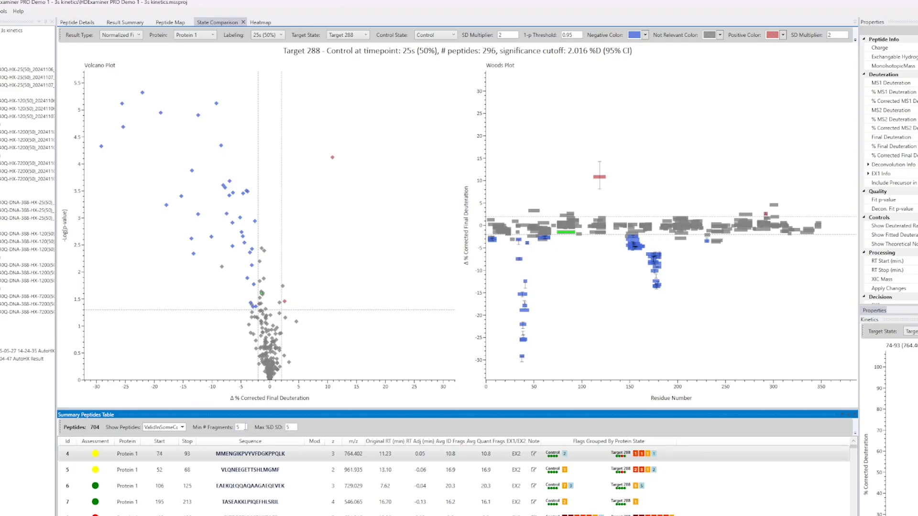
Set the maximum %D SD threshold of the Summary Peptides Table to 3
left_click(244, 425)
left_click_drag(244, 425, 195, 427)
left_click(294, 427)
double_click(291, 426)
double_click(293, 427)
type("3")
key("Return")
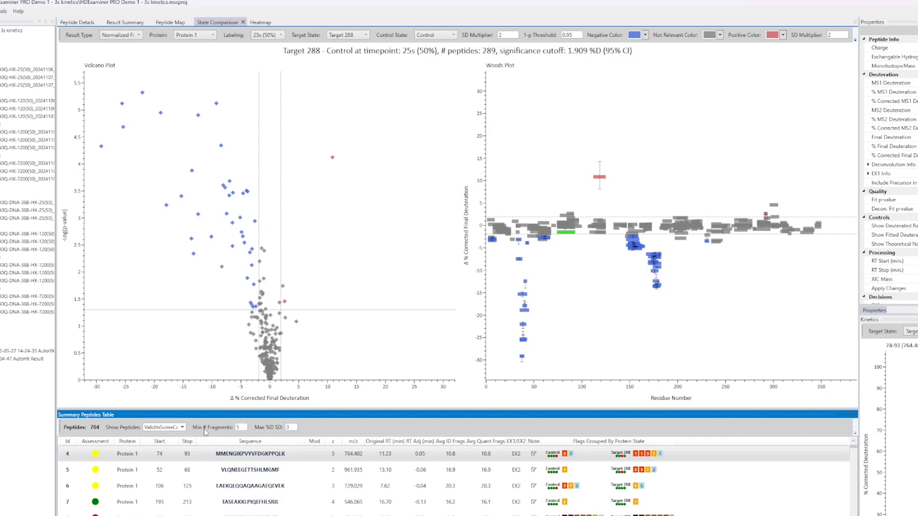
Display the Peptide Map and check the Min # Fragments and Max %D SD thresholds against its coverage
left_click(165, 23)
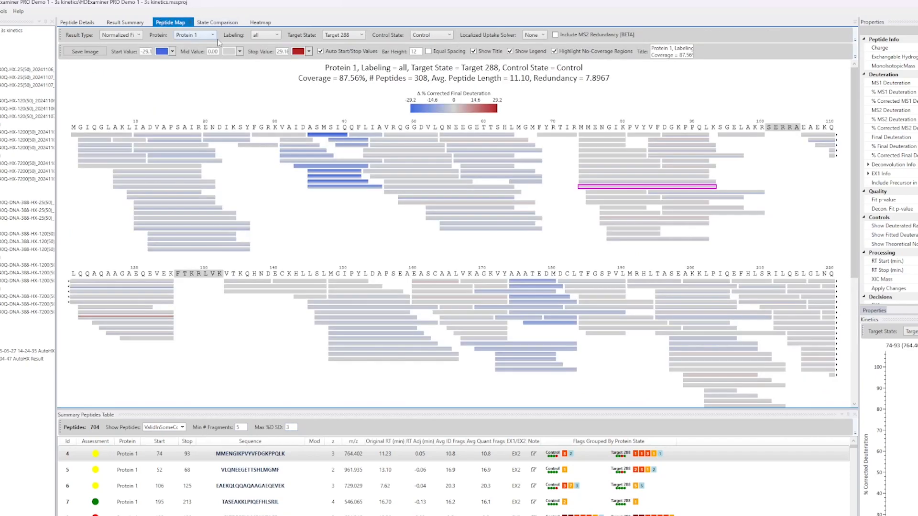
left_click_drag(244, 427, 216, 431)
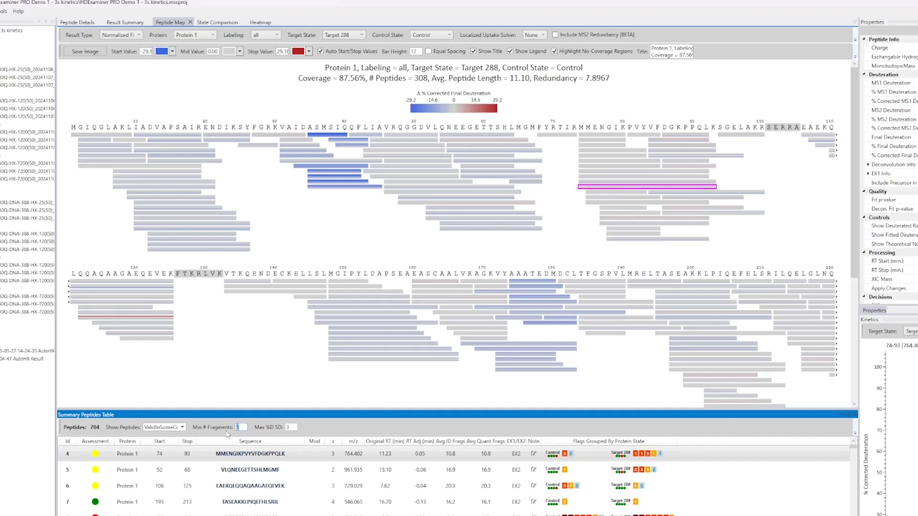
left_click_drag(293, 427, 281, 430)
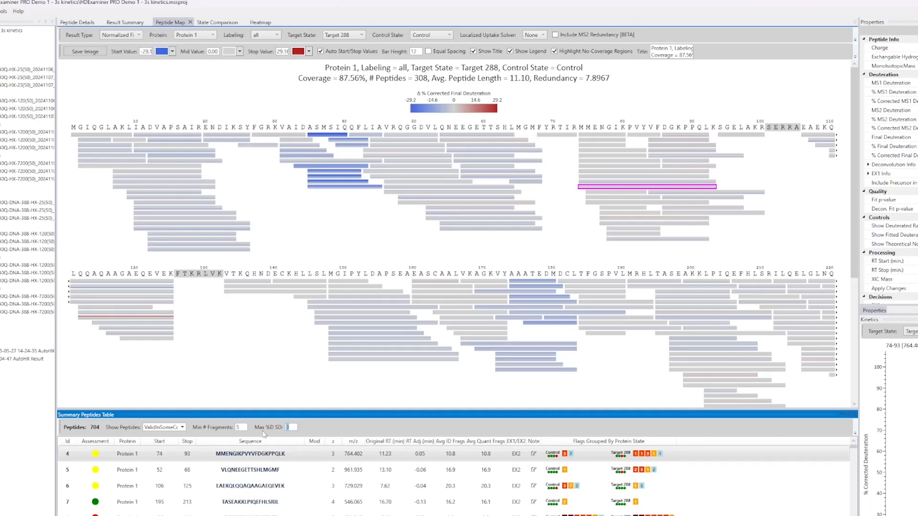